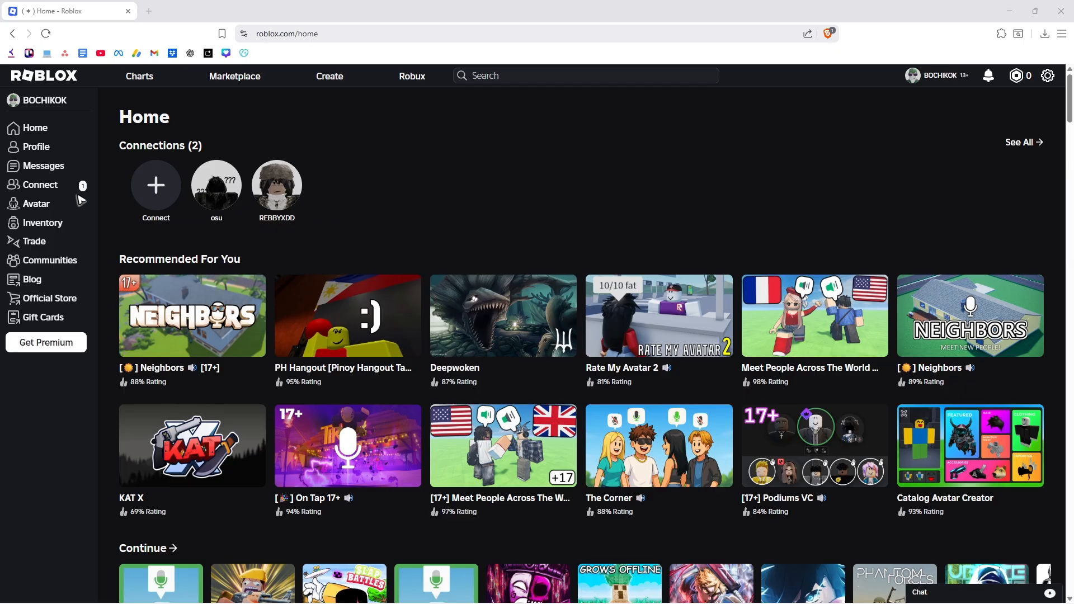
Go to the Avatar Editor from the Roblox home page sidebar.
left_click(35, 205)
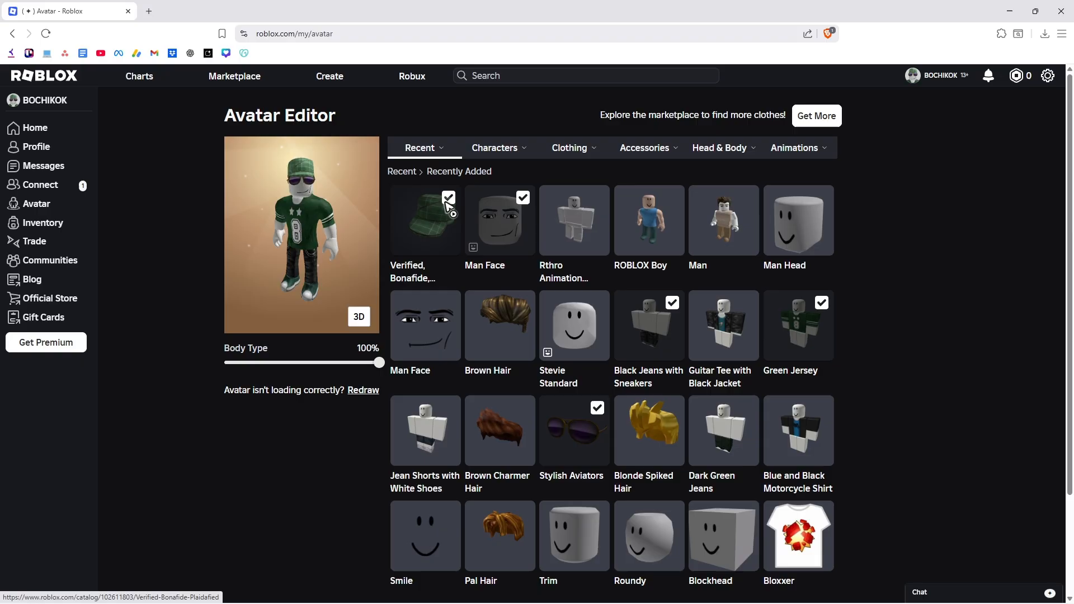
left_click(447, 206)
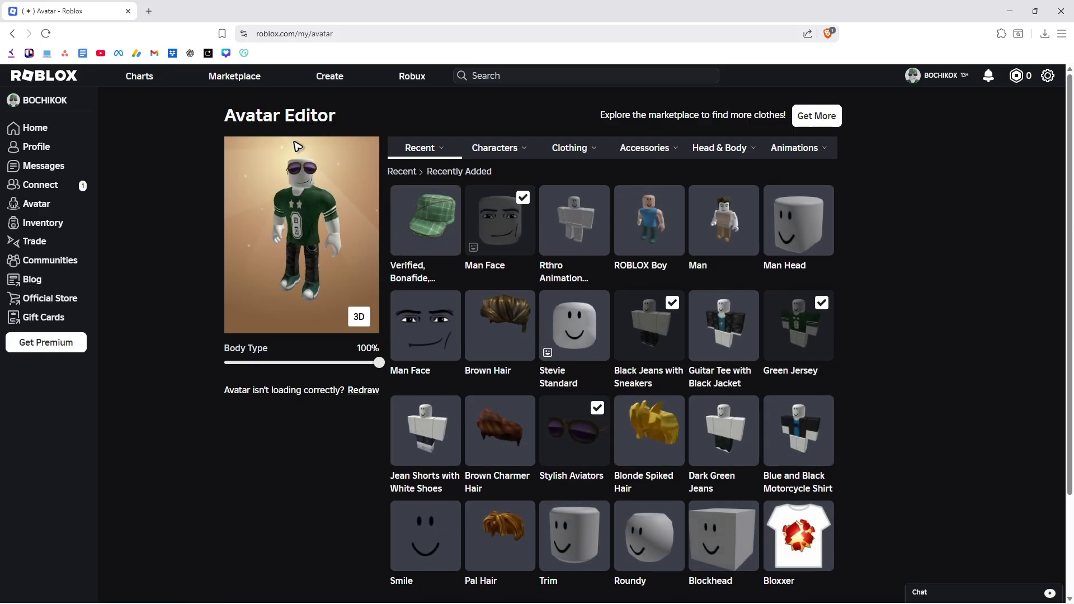
left_click(508, 205)
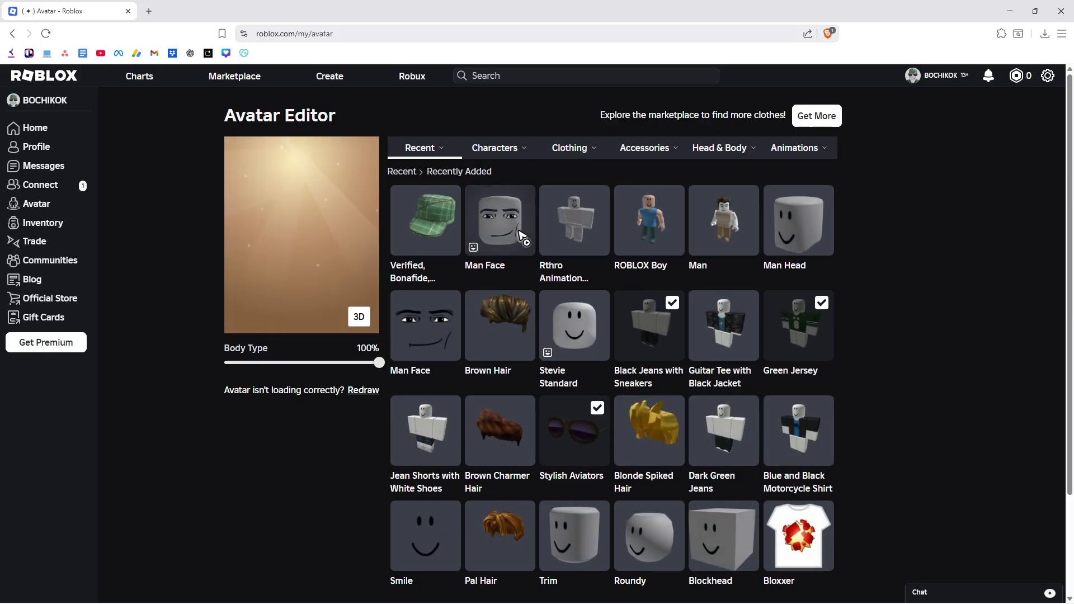
left_click(659, 328)
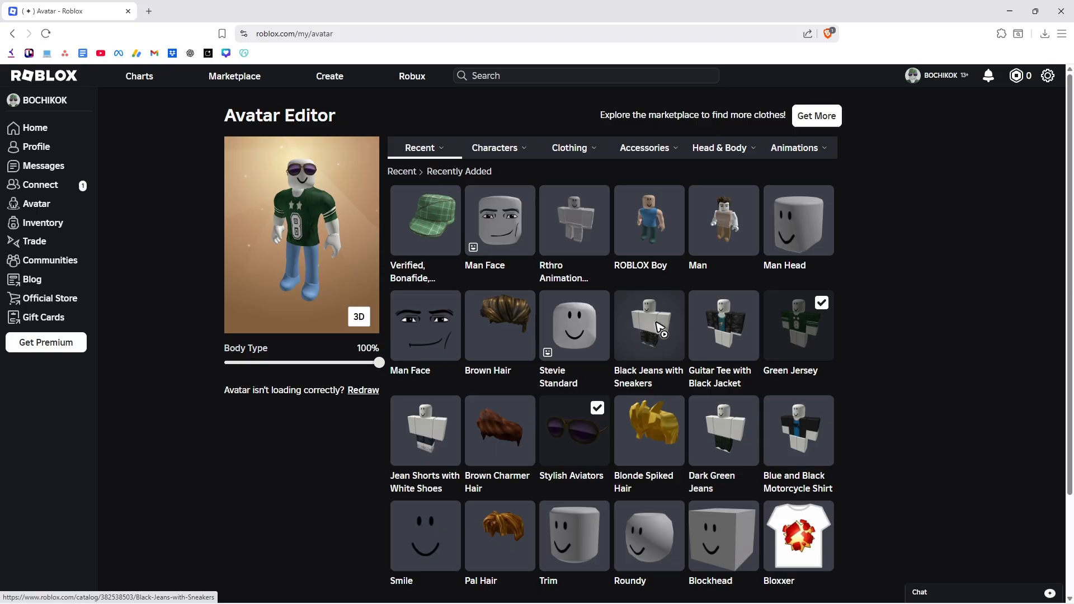
left_click(659, 328)
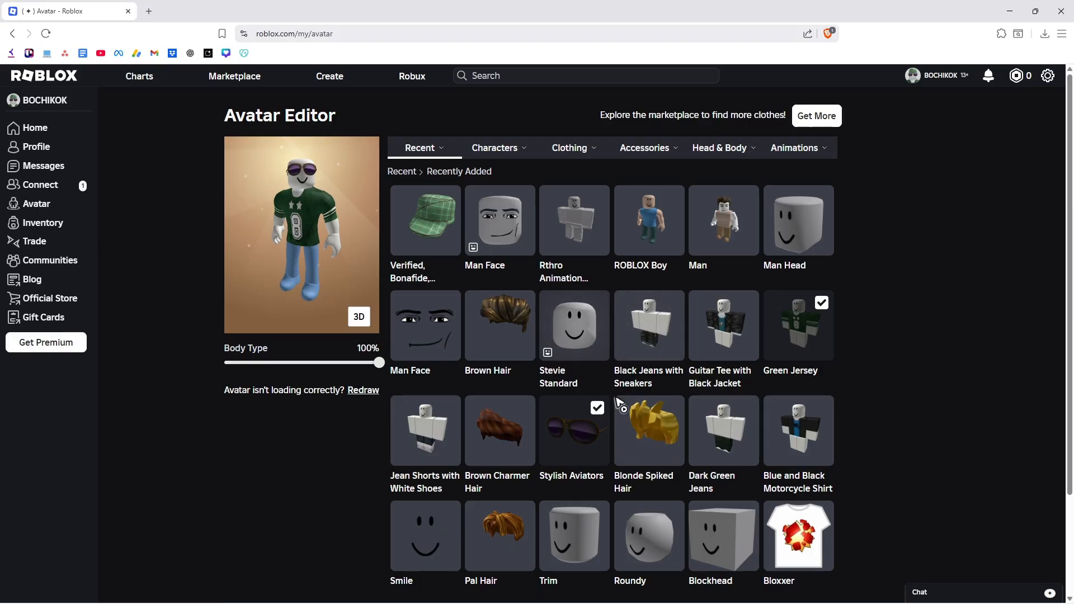
left_click(499, 229)
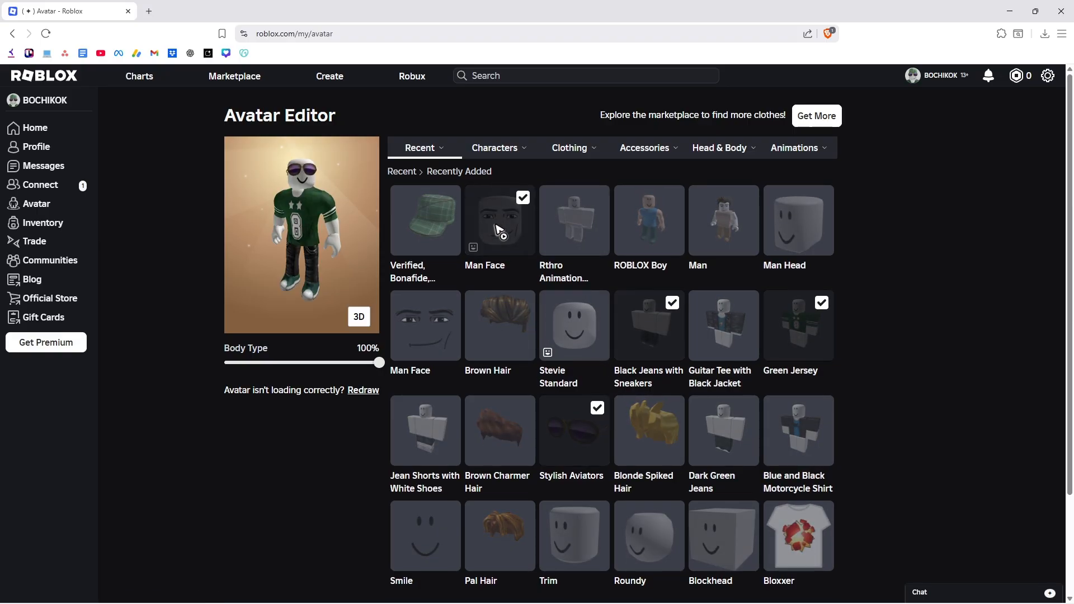
left_click(453, 231)
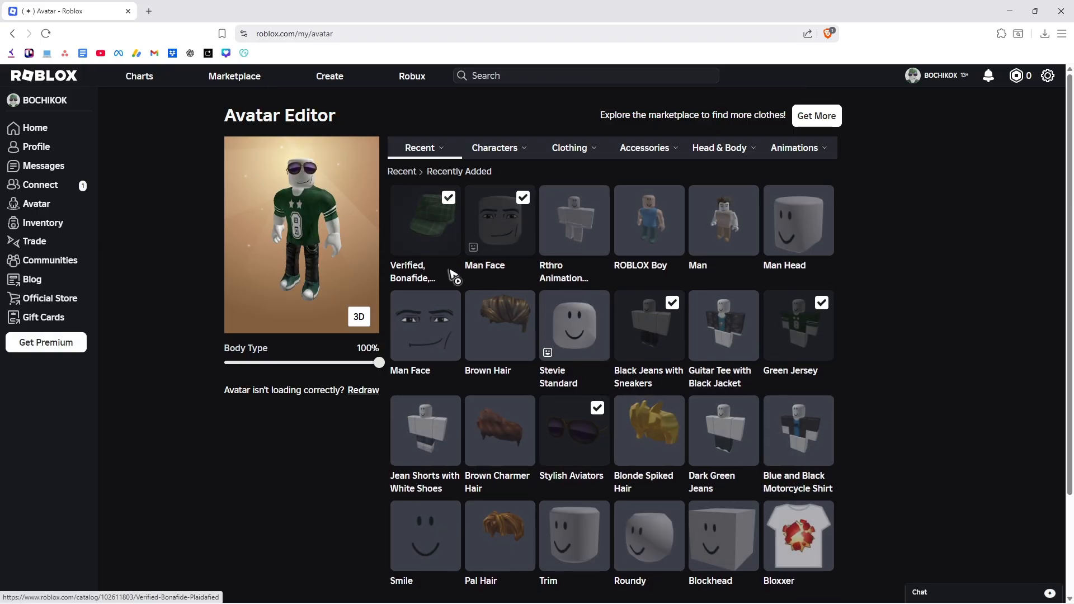